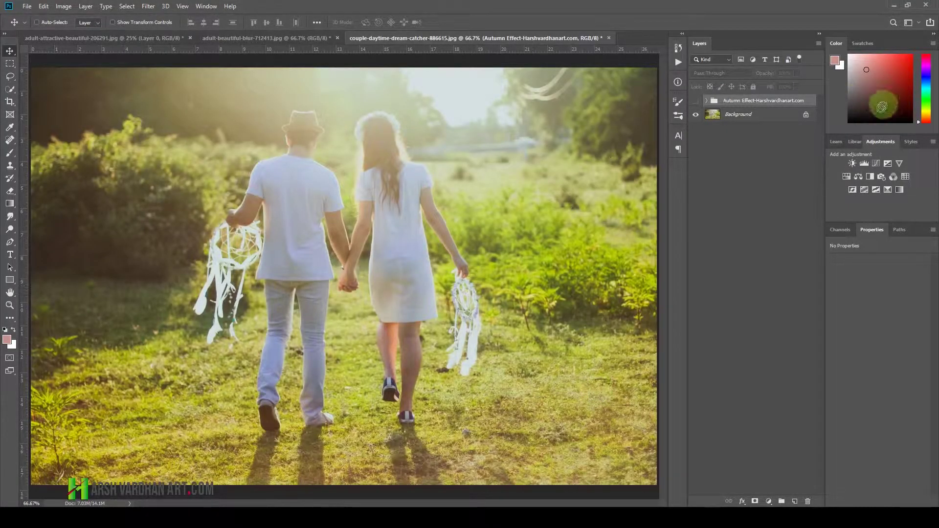
Show the Autumn Effect group to preview the orange grade on the couple photo
left_click(695, 102)
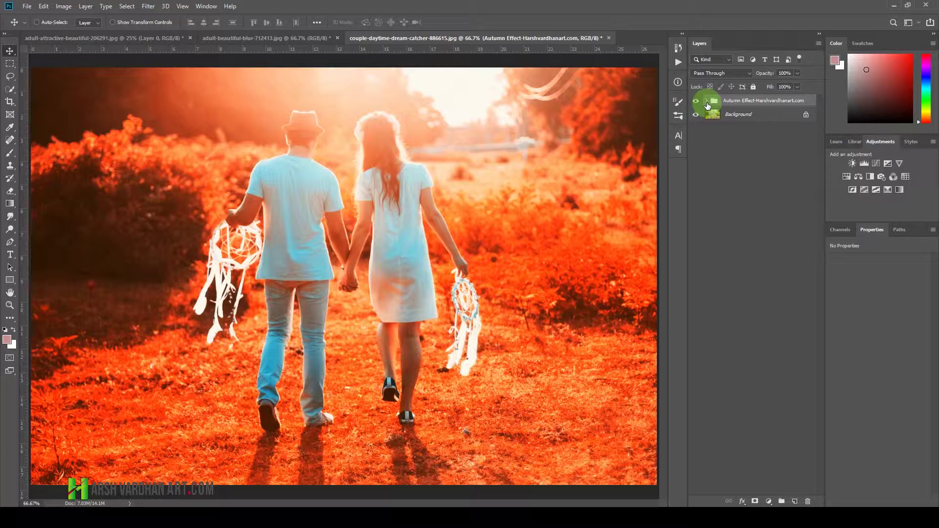
Expand the Autumn Effect group, hide it to view the original, then show it again
left_click(706, 101)
left_click(696, 100)
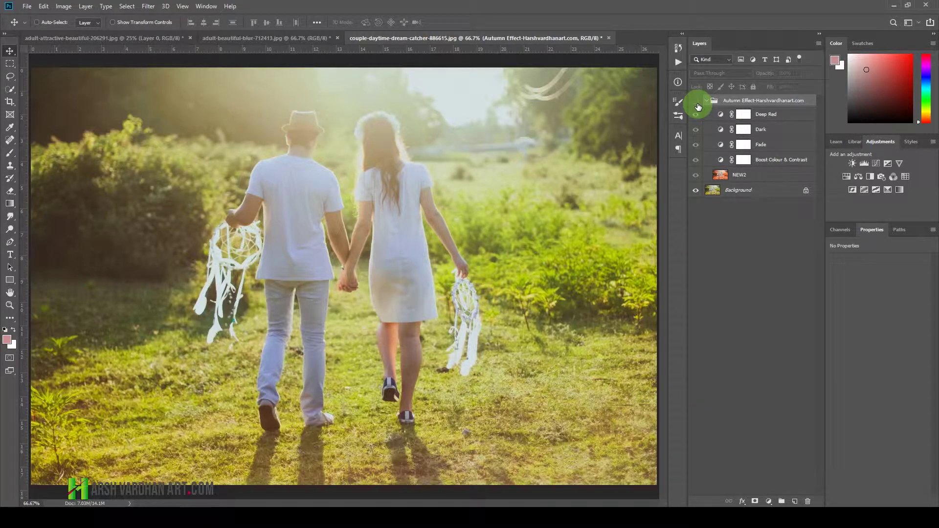
left_click(695, 102)
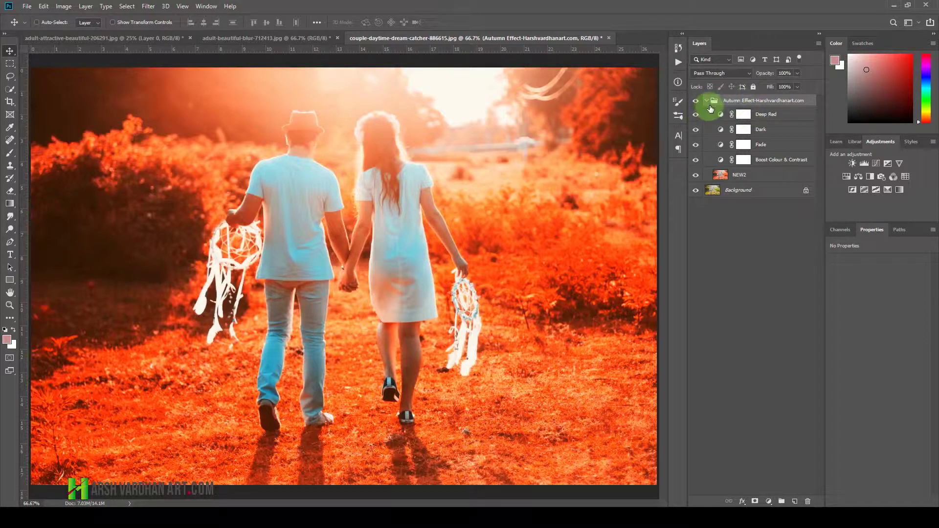
Revert the photo to its original Background layer and open the Actions panel's options menu
key("ctrl+shift+e")
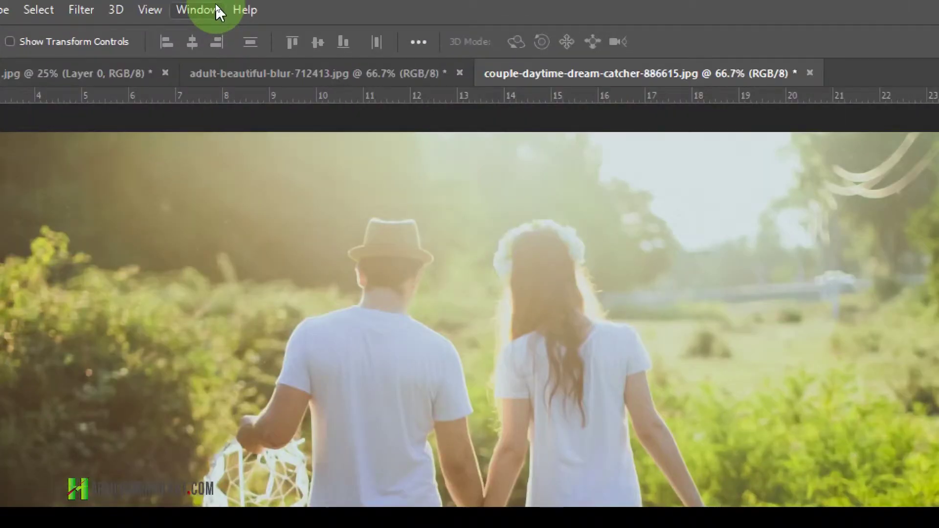
left_click(214, 6)
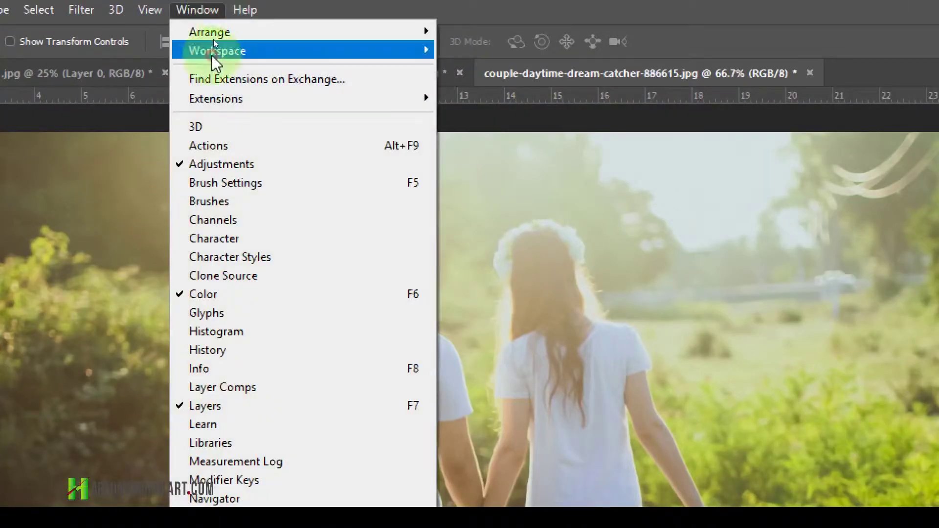
left_click(221, 147)
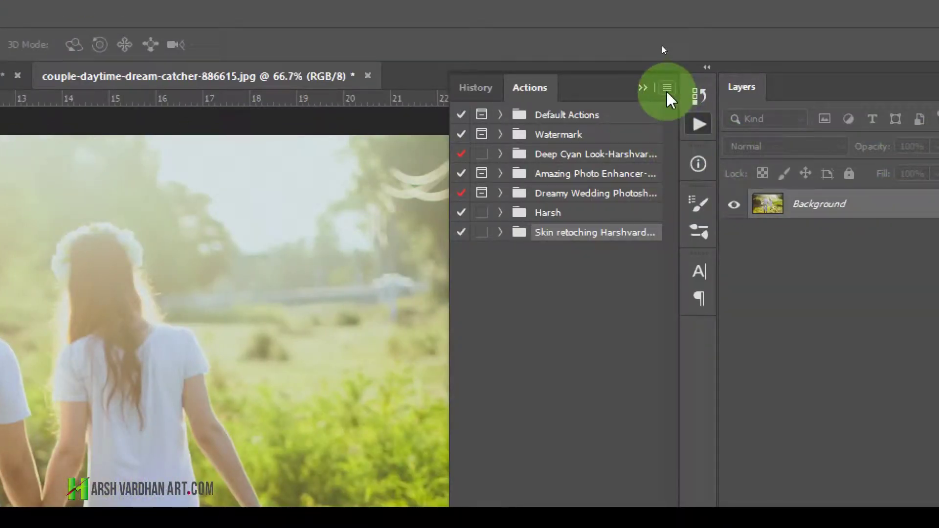
left_click(666, 89)
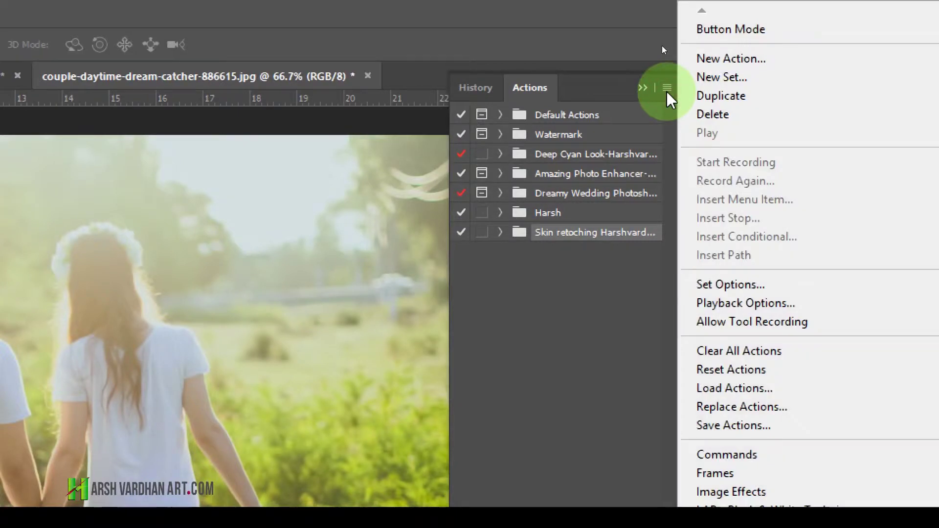
Load the Autumn Effect-Harshvardhanart.atn actions file into the Actions panel
left_click(760, 391)
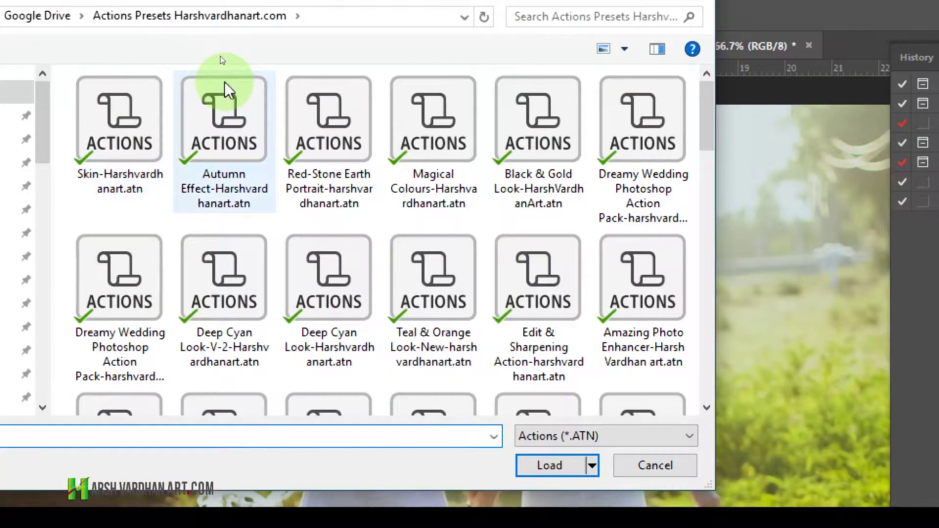
key("super+minus")
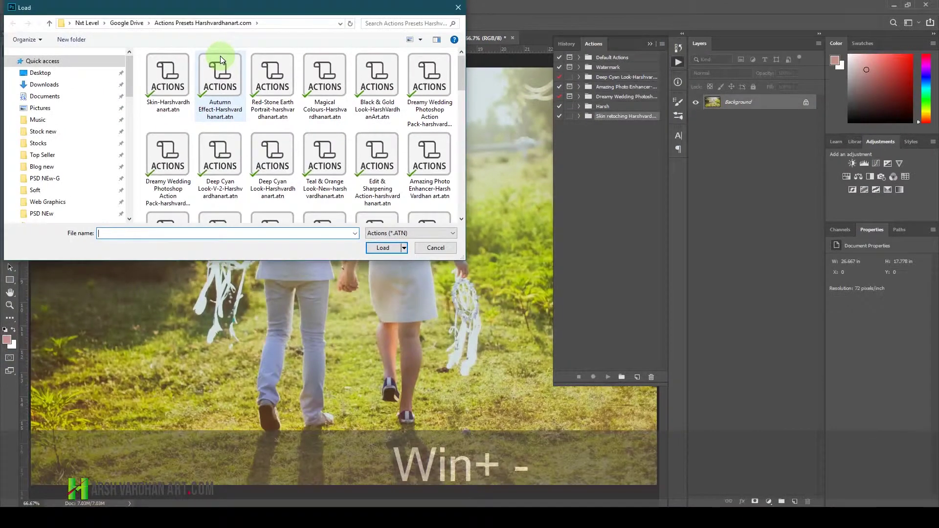
left_click_drag(247, 9, 527, 97)
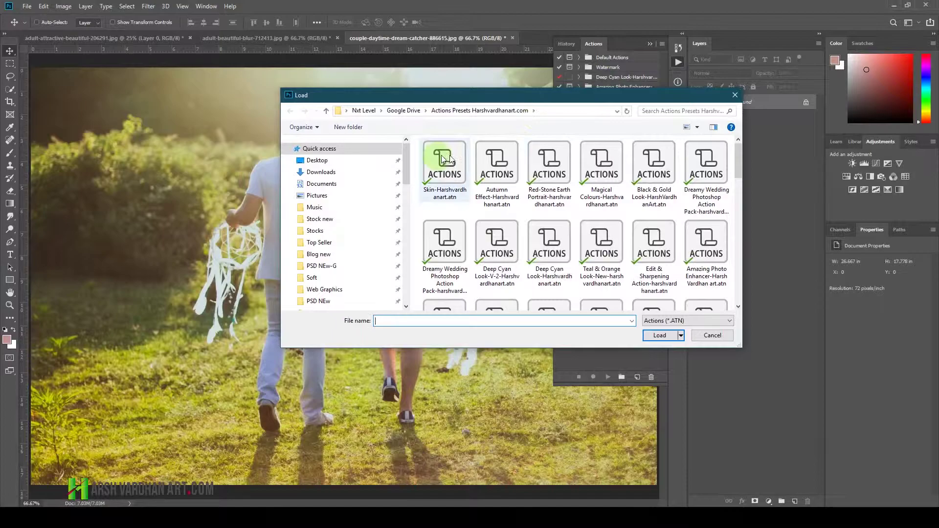
key("super+plus")
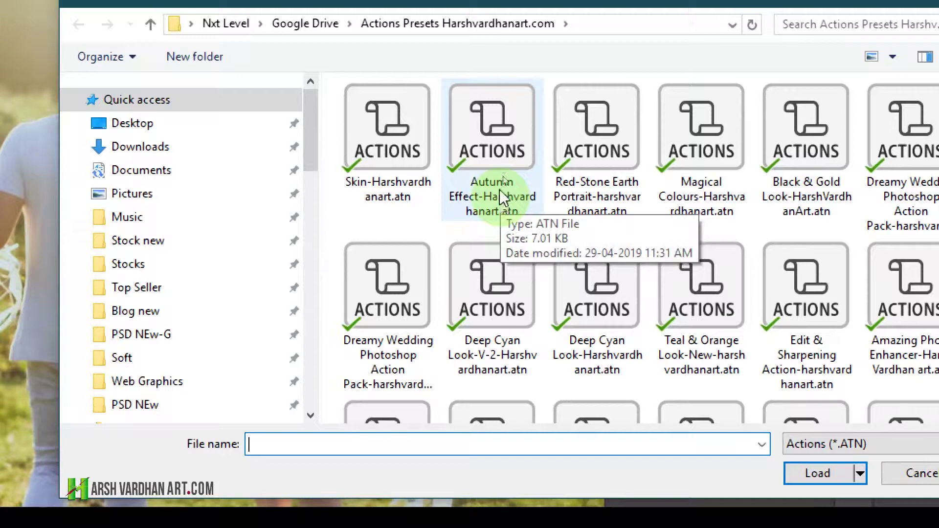
double_click(504, 154)
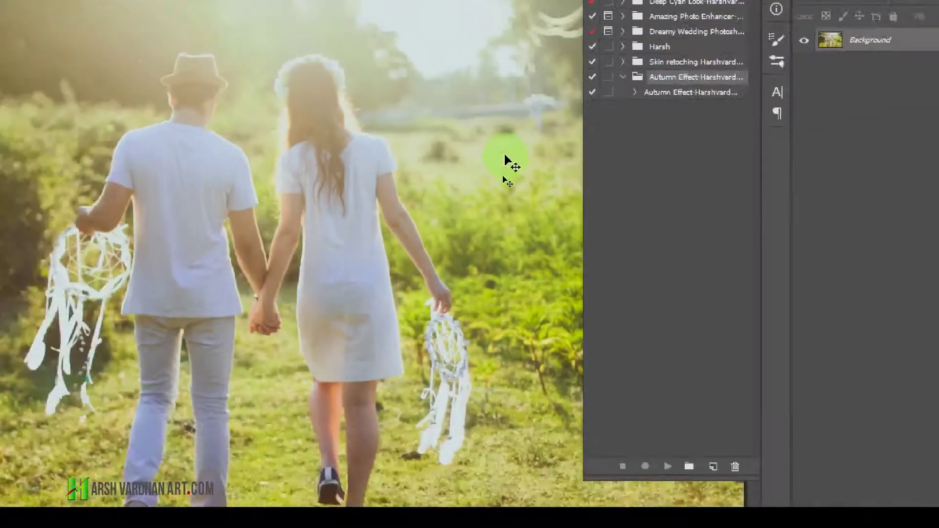
Run the Autumn Effect action on the couple photo and collapse the Actions panel
key("super+minus")
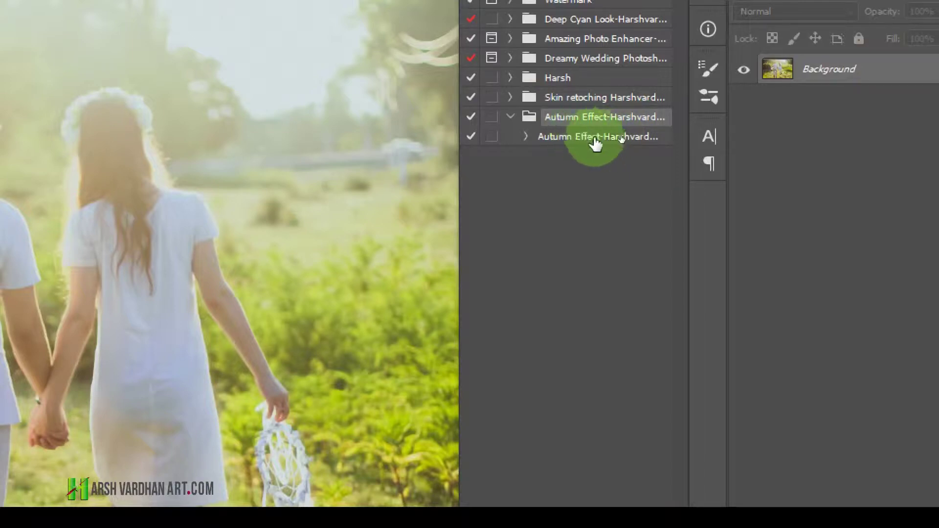
left_click(596, 142)
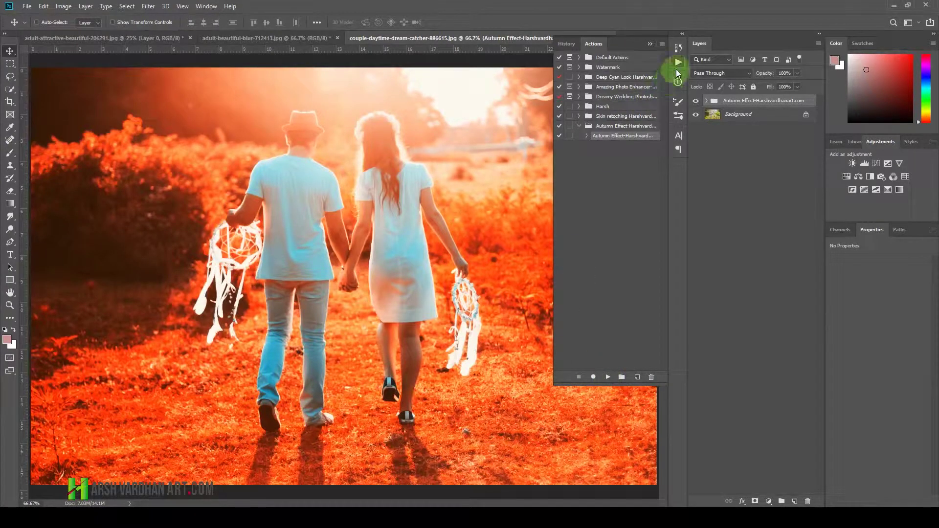
left_click(679, 61)
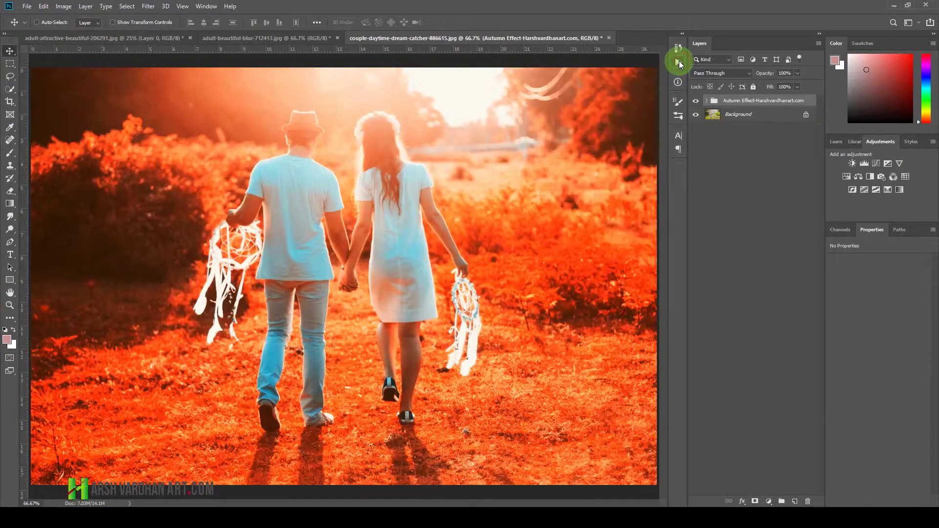
Expand the Autumn Effect group and hide its four adjustment layers, keeping the group visible
left_click(706, 102)
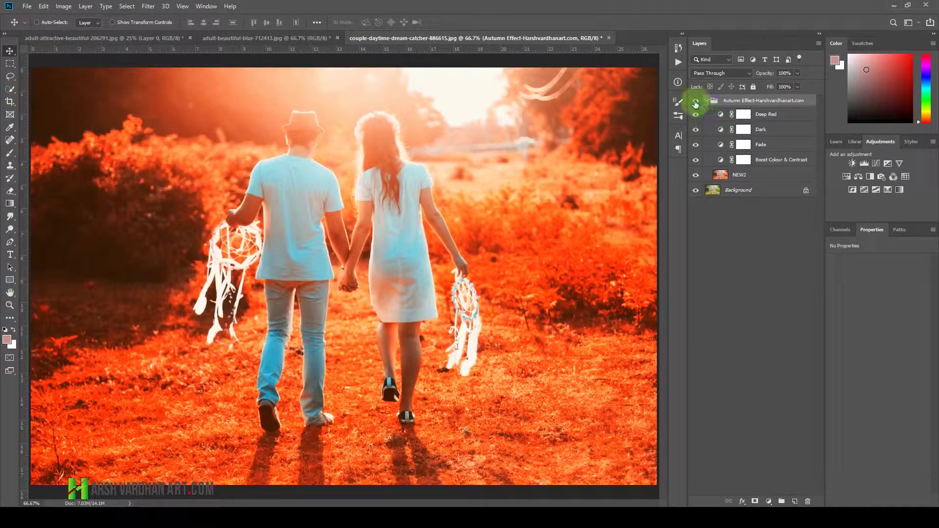
left_click_drag(695, 115, 695, 159)
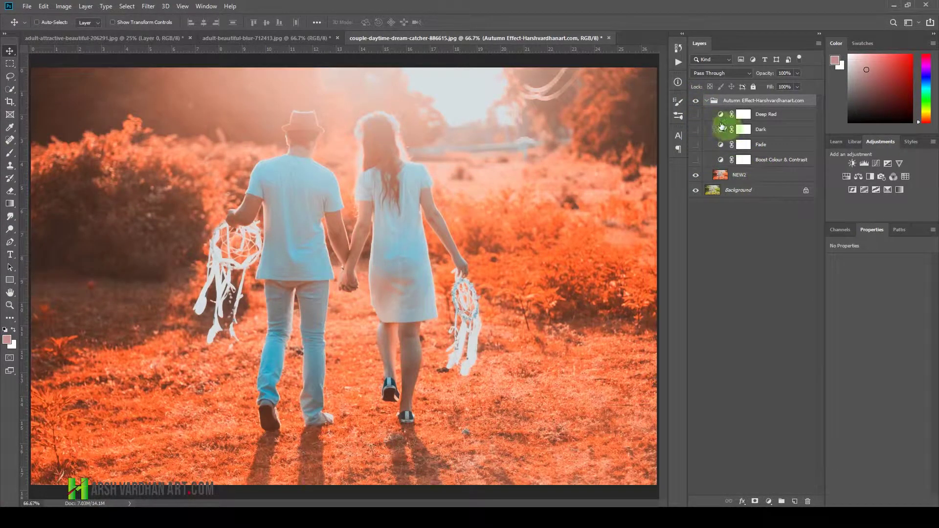
left_click(695, 101)
left_click(695, 101)
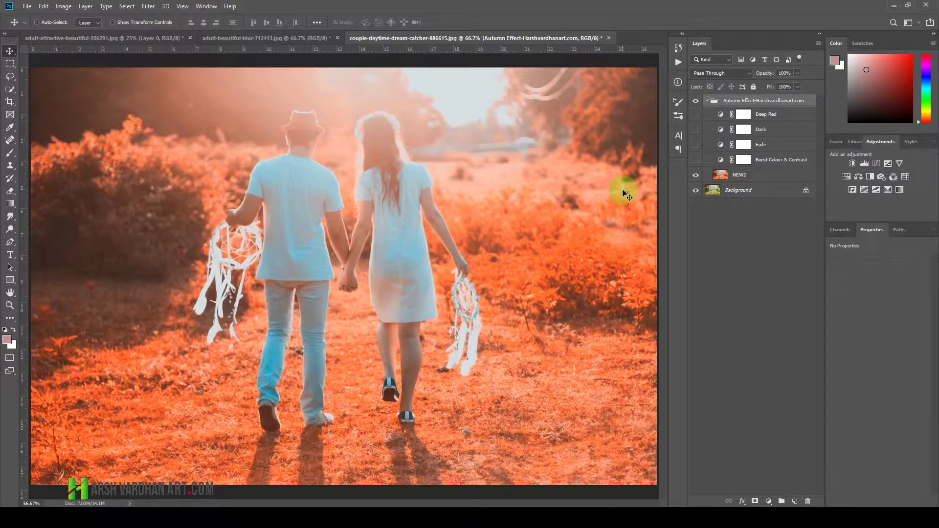
Re-enable Boost Colour & Contrast and Fade, comparing each layer on and off
left_click(695, 161)
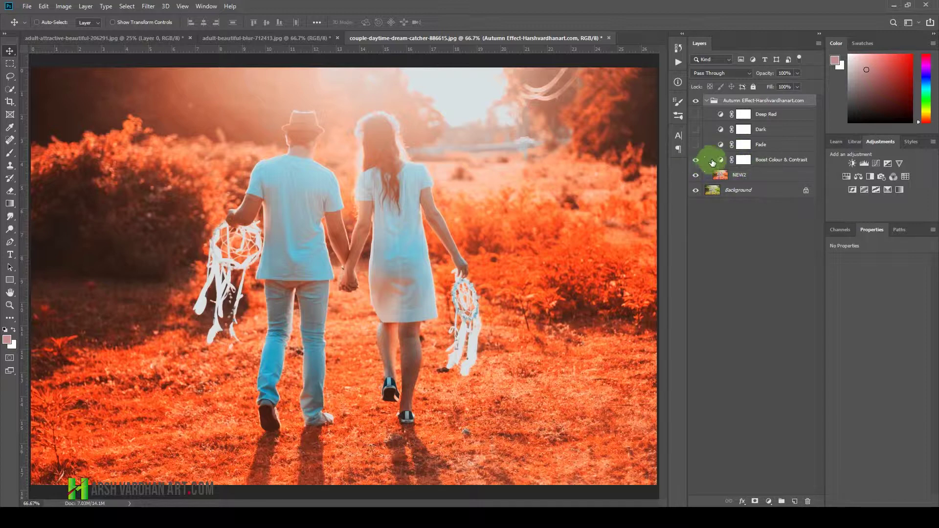
left_click(699, 163)
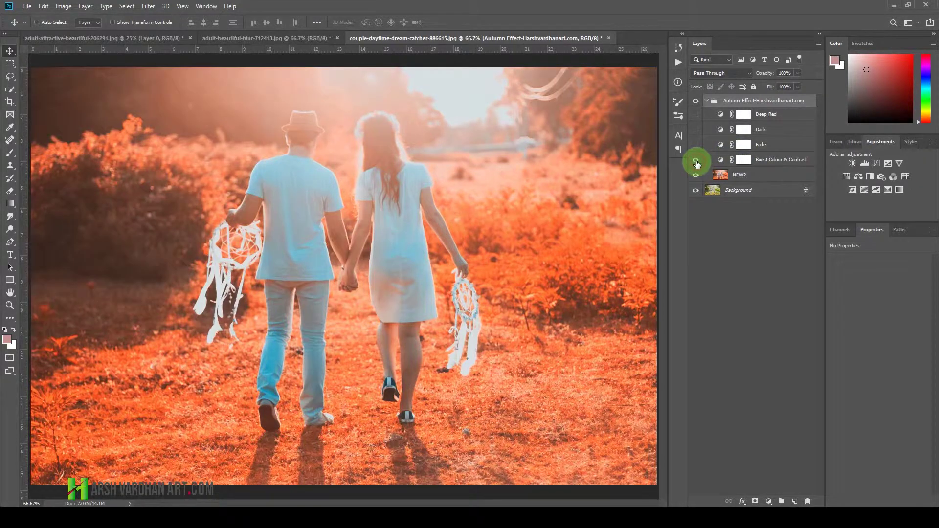
left_click(700, 166)
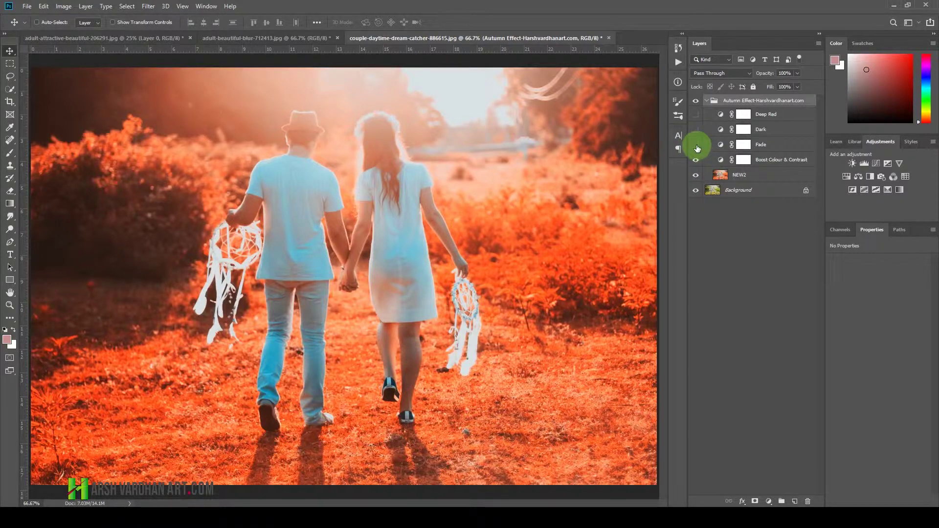
left_click(696, 146)
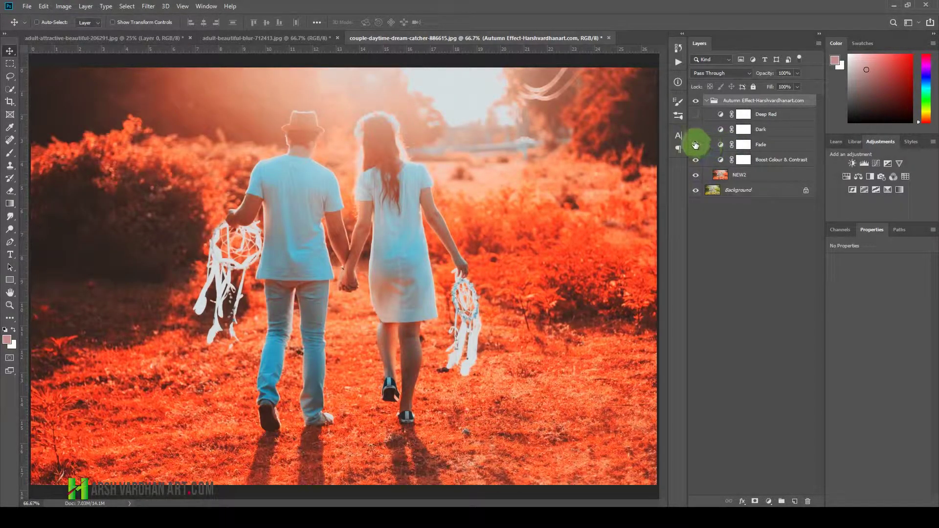
left_click(695, 145)
left_click(695, 145)
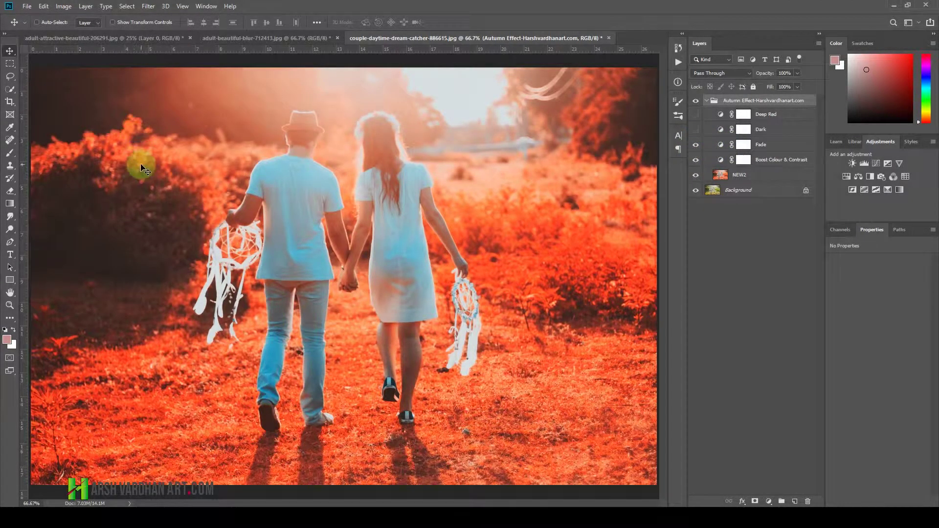
Toggle the Dark layer on and off to compare, leaving it hidden
left_click(695, 130)
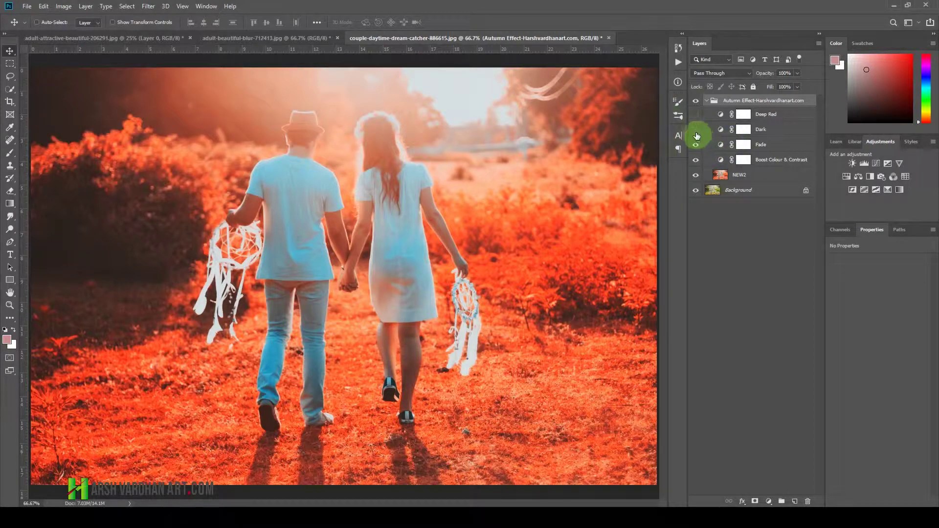
left_click(696, 130)
left_click(696, 131)
left_click(696, 132)
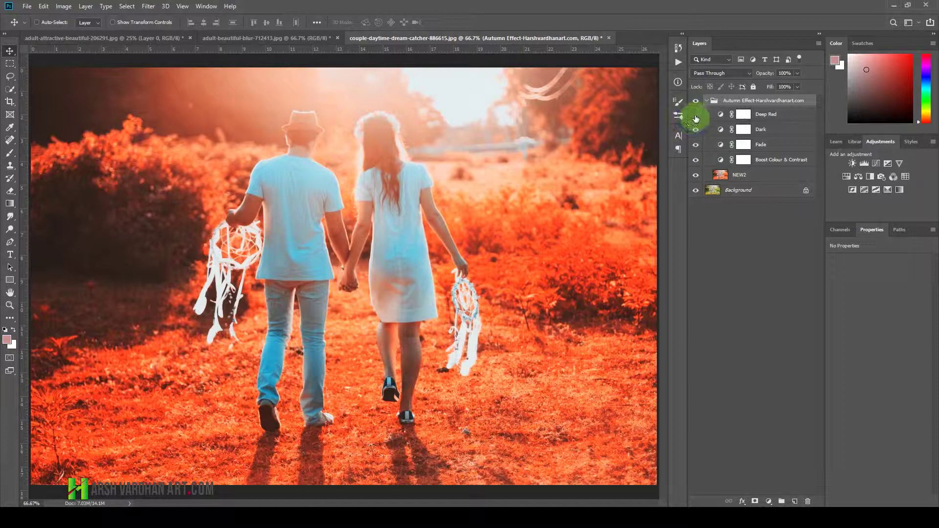
Compare the Deep Red layer on, off and weaker, leaving it at 100% opacity
left_click(695, 115)
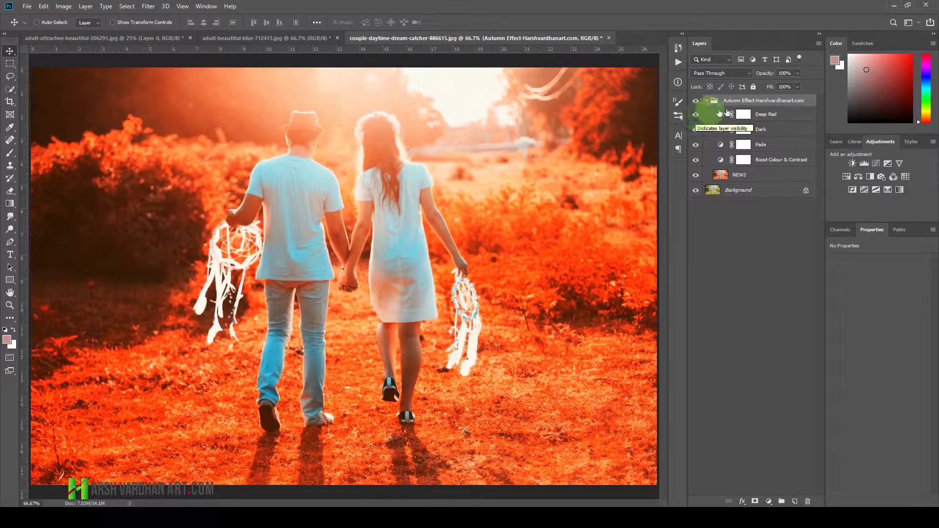
left_click(718, 120)
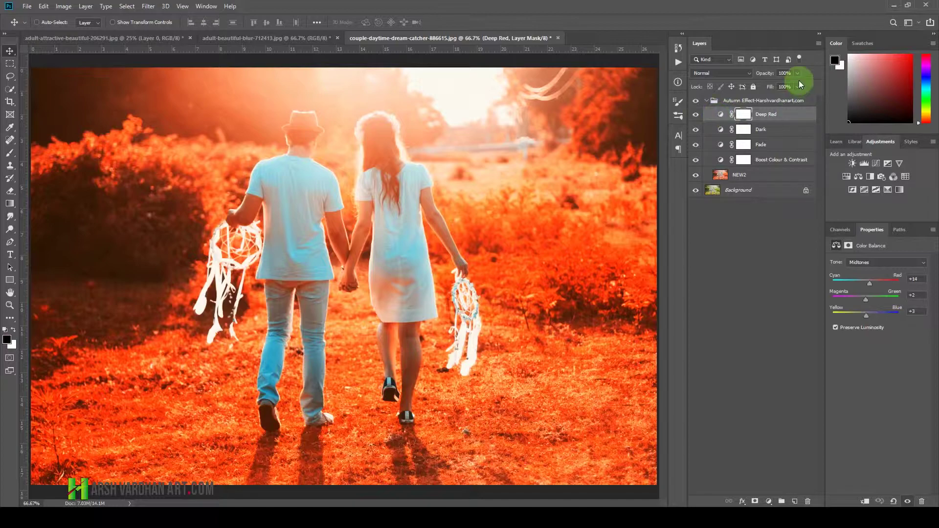
key("super+plus")
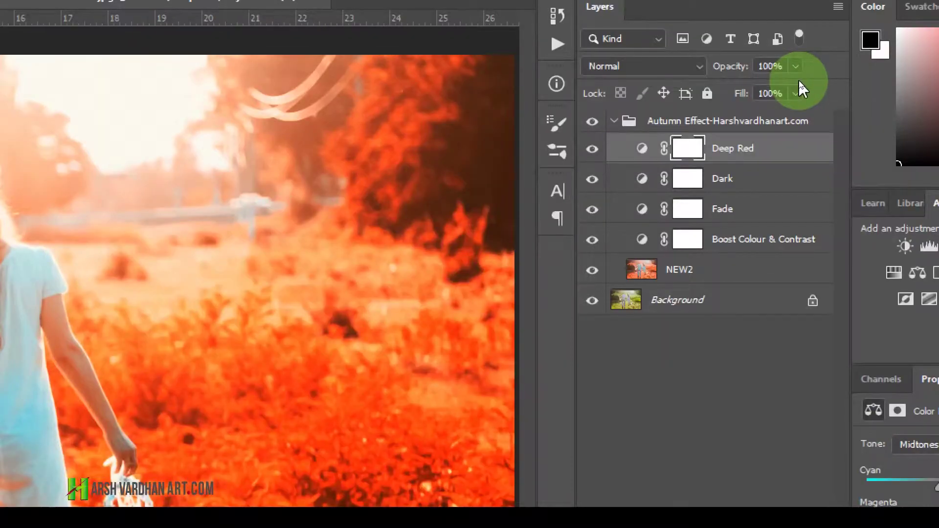
left_click(796, 67)
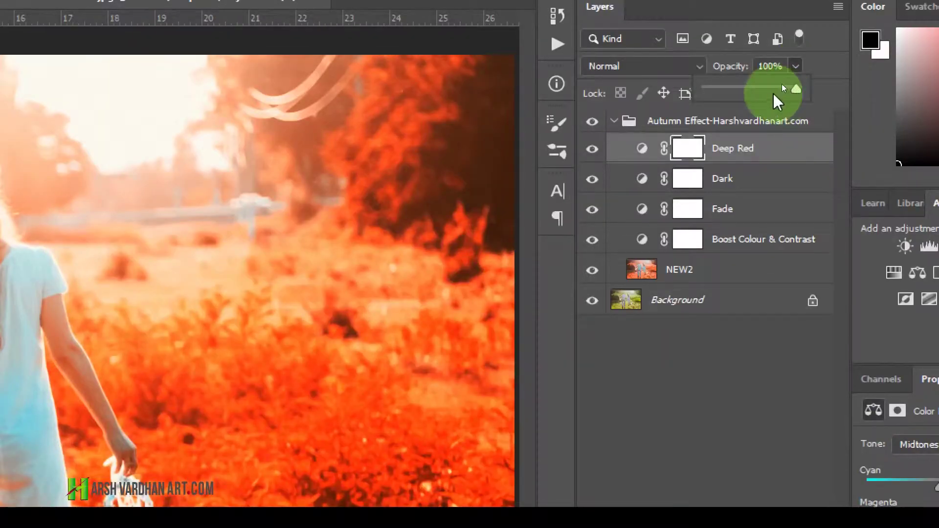
left_click_drag(781, 88, 808, 88)
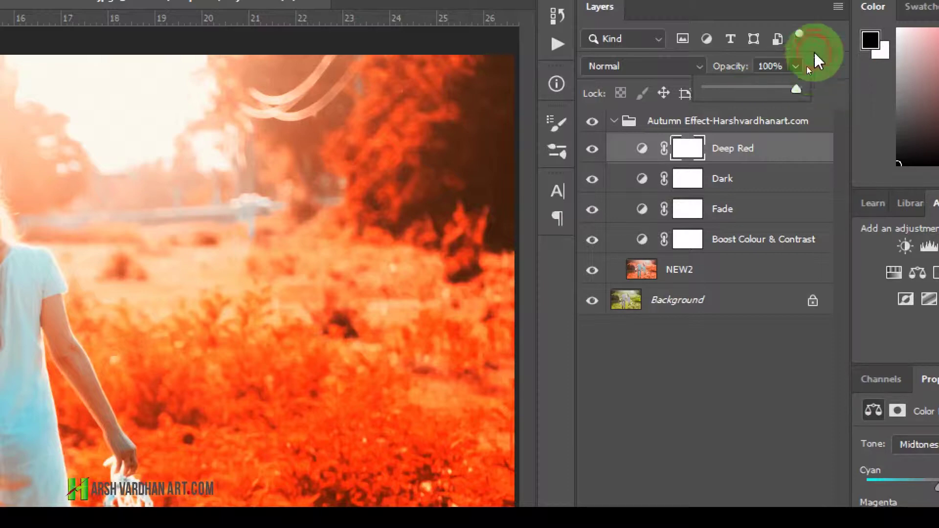
key("super+minus")
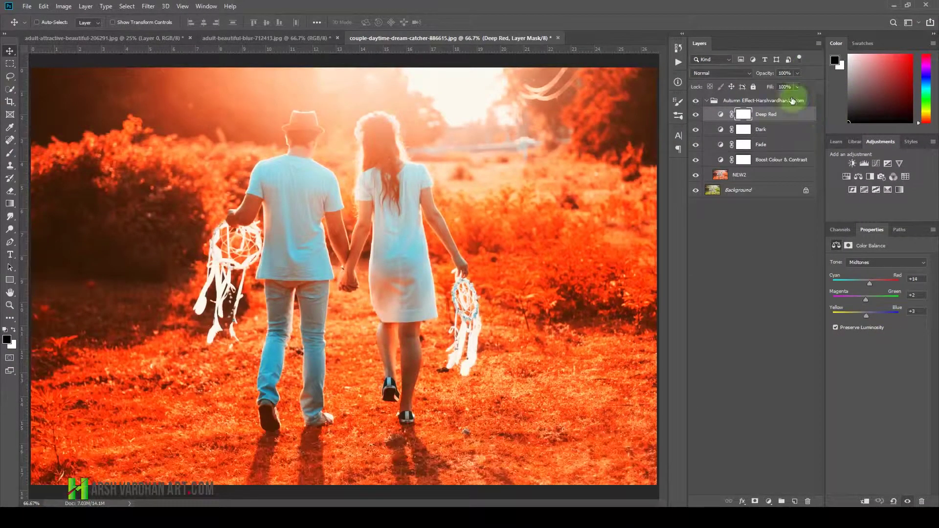
Set the Autumn Effect group's opacity to 74% to soften the orange
left_click(755, 100)
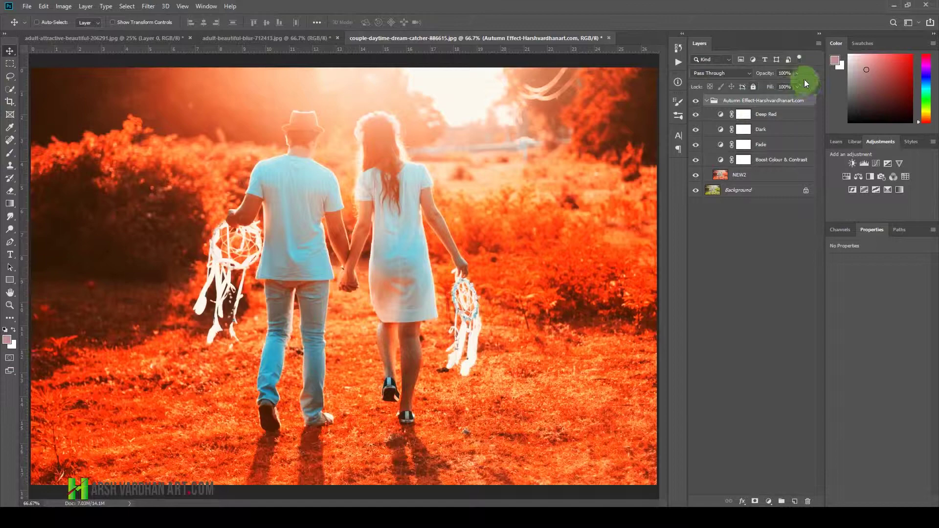
key("super+plus")
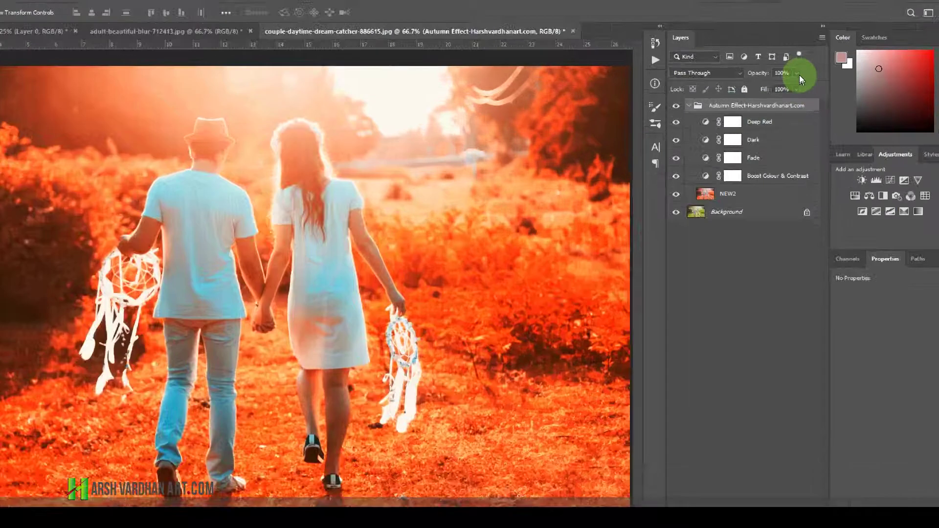
key("super+minus")
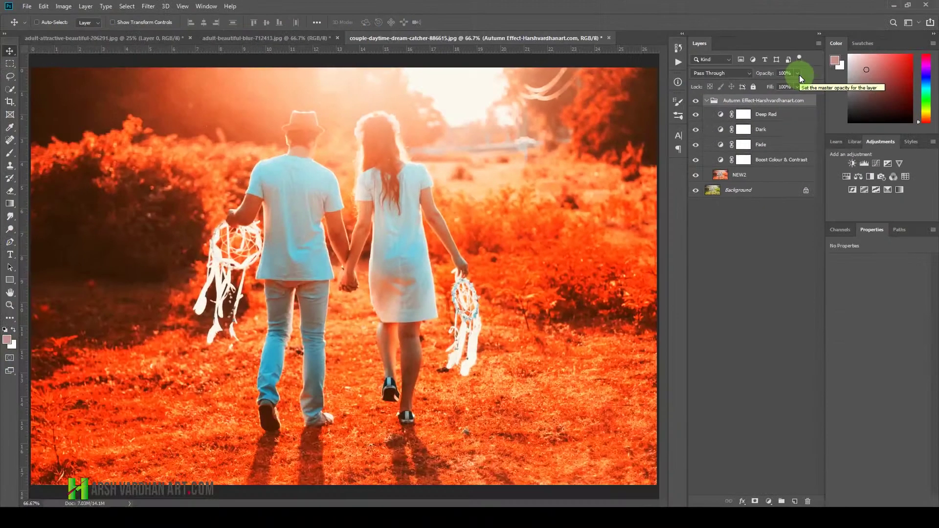
left_click_drag(799, 75, 773, 85)
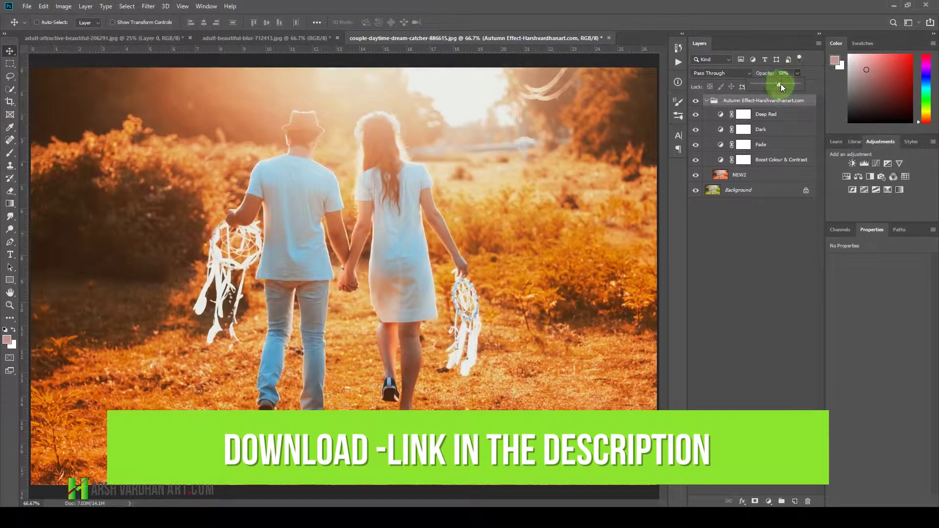
left_click_drag(780, 86, 786, 86)
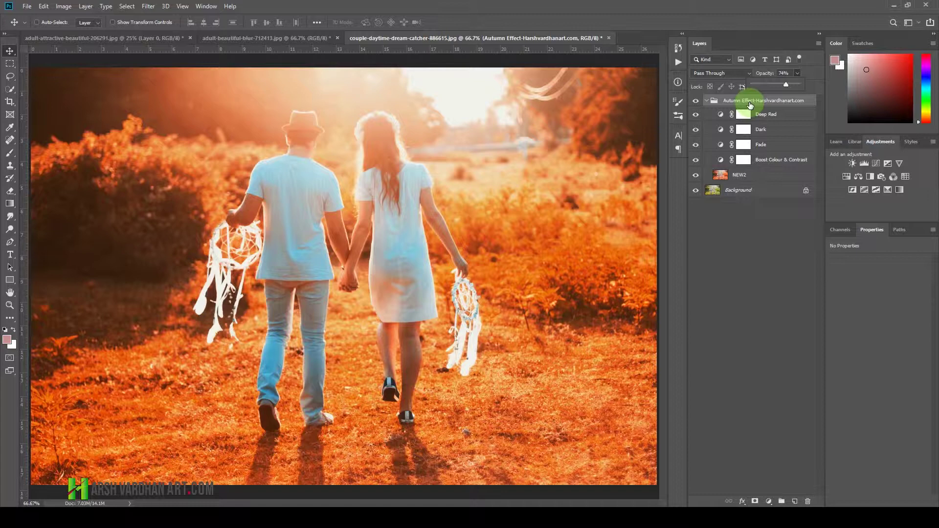
Run the Autumn Effect action on the woman-with-falling-leaves photo
left_click(271, 39)
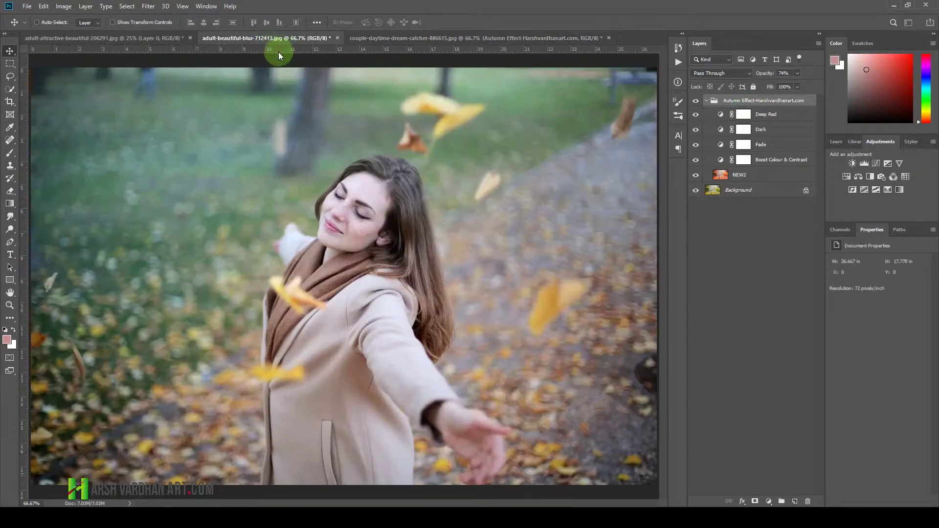
left_click(677, 63)
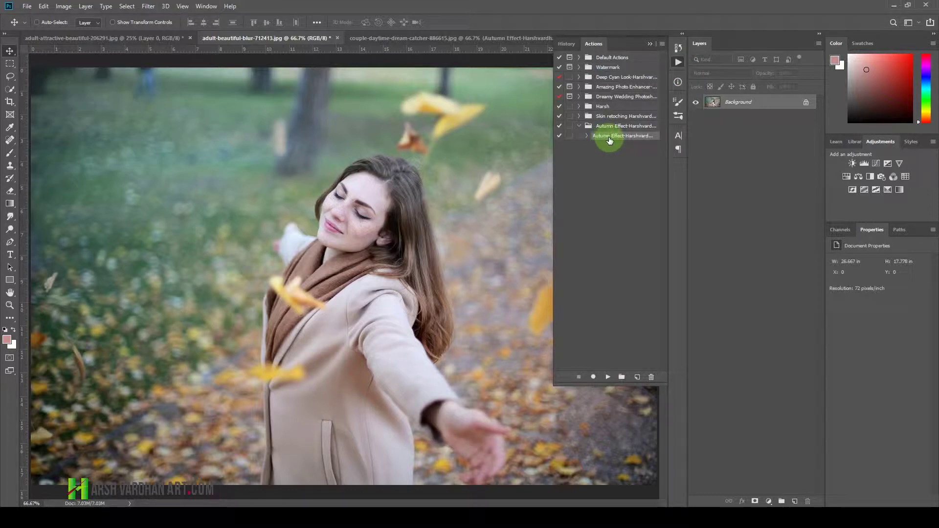
left_click(607, 377)
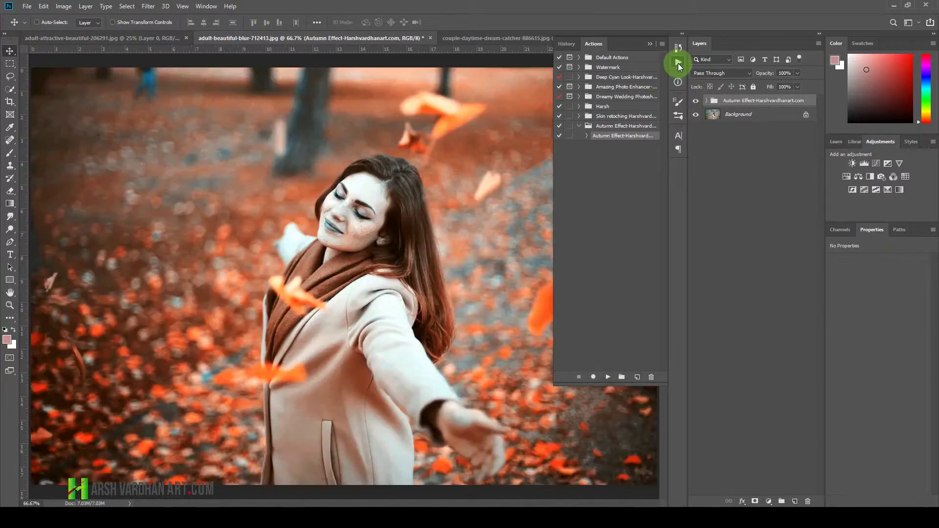
left_click(678, 63)
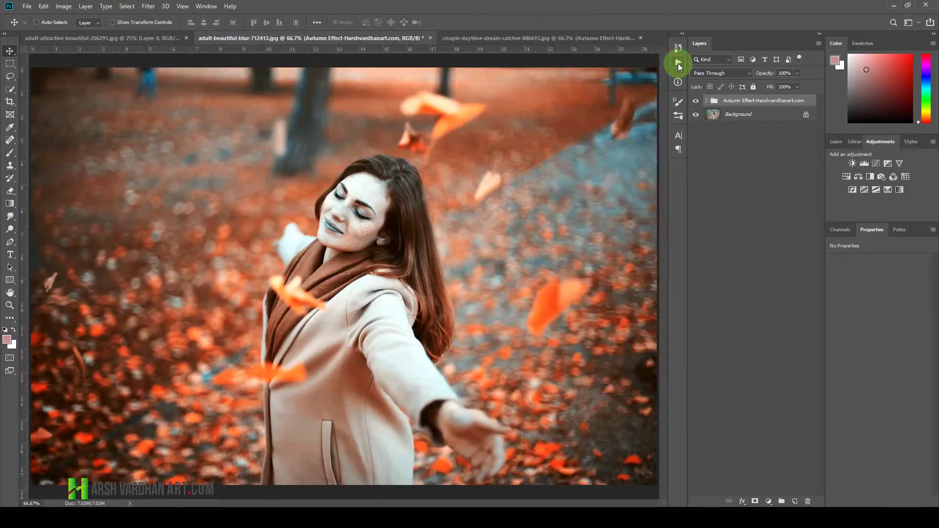
Toggle the new effect group to compare, expand it, and turn off its adjustment layers
left_click(695, 100)
left_click(695, 101)
left_click(707, 101)
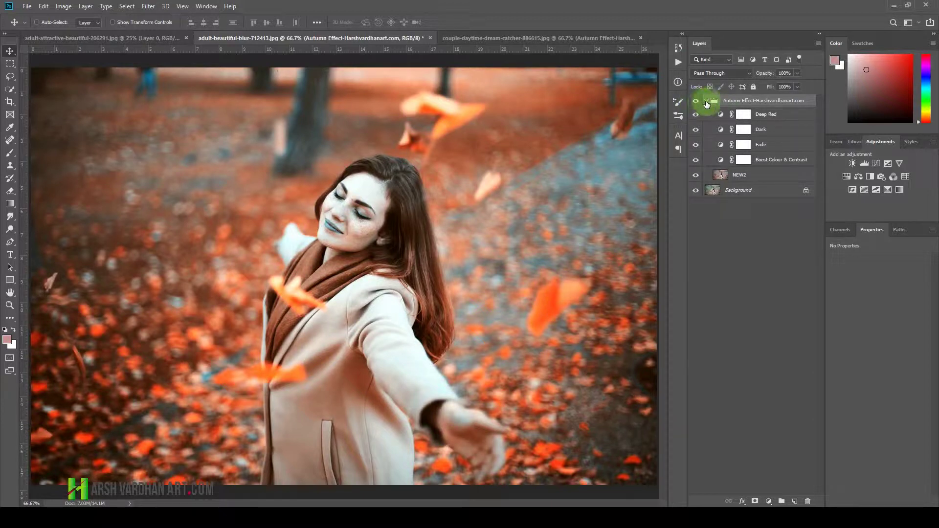
mouse_move(695, 120)
left_mouse_down()
mouse_move(693, 157)
mouse_move(696, 114)
left_mouse_up()
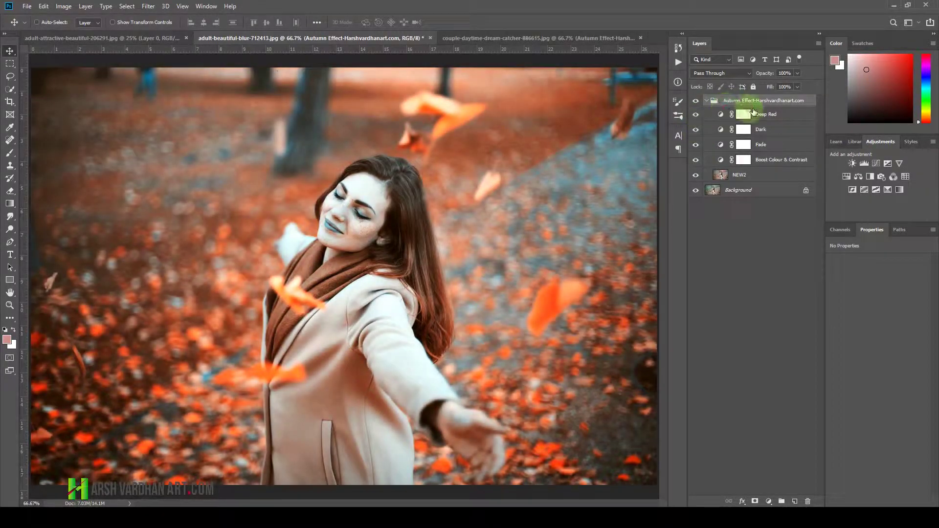
left_click(797, 75)
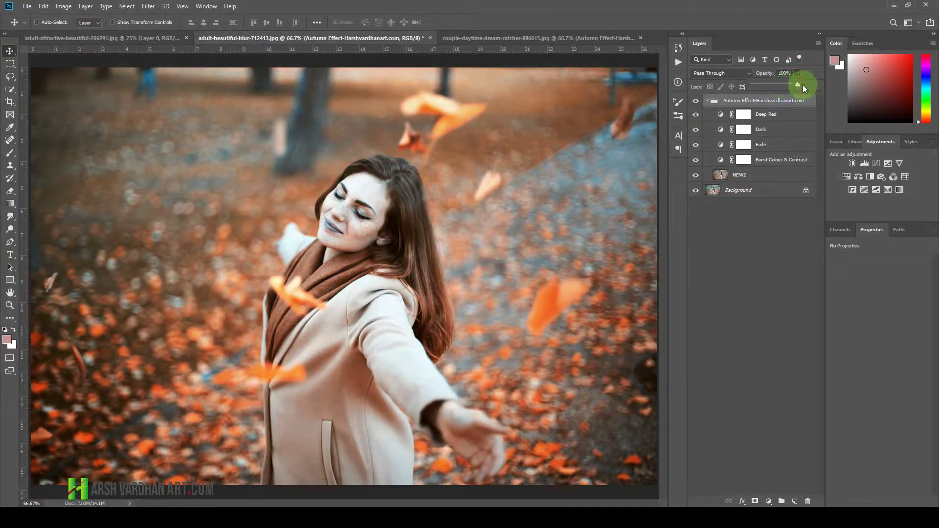
Run the Autumn Effect action on the woman-on-bench photo
left_click(136, 39)
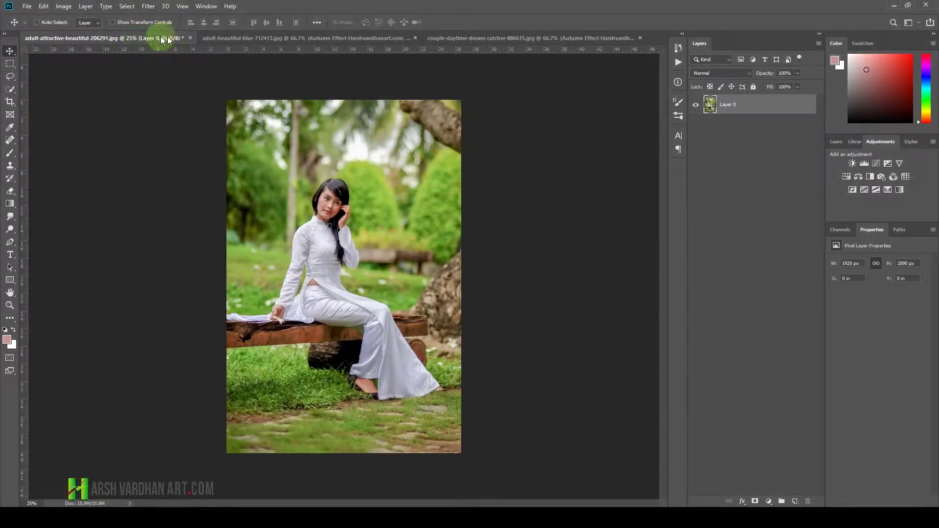
left_click(679, 63)
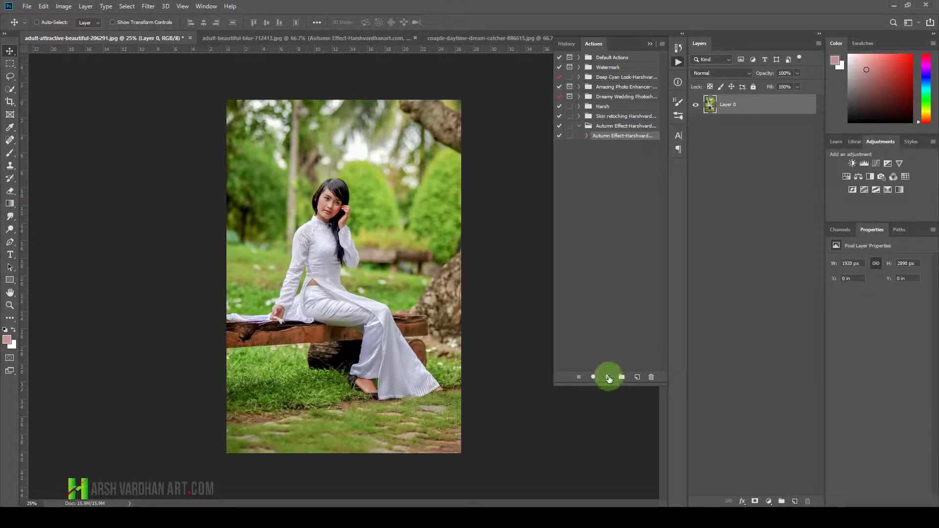
left_click(608, 377)
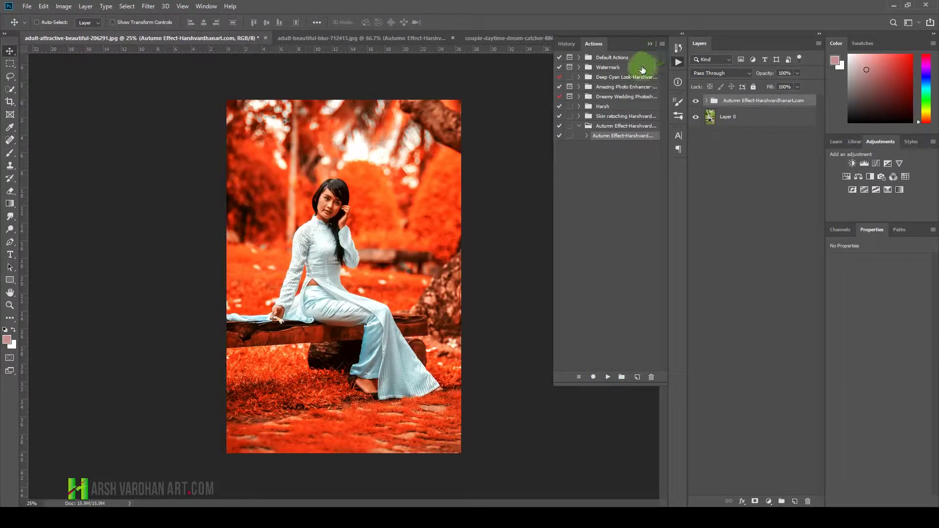
left_click(677, 62)
Compare the effect group on and off, then lower its opacity to 64%
left_click(695, 101)
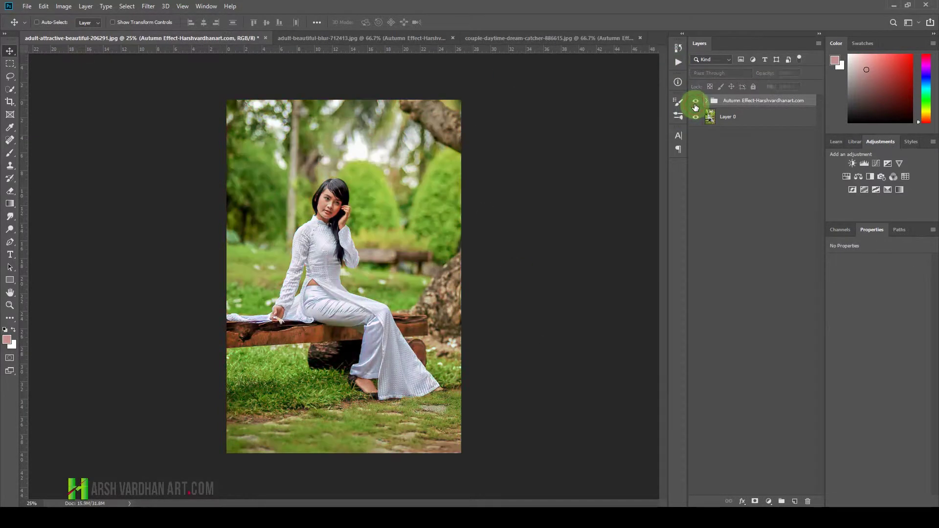
left_click(695, 101)
left_click(706, 100)
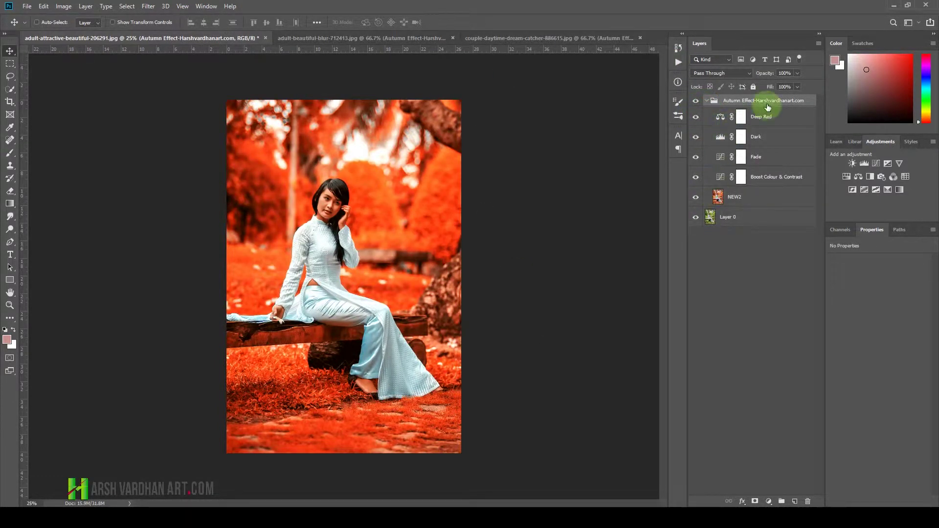
left_click_drag(797, 73, 791, 88)
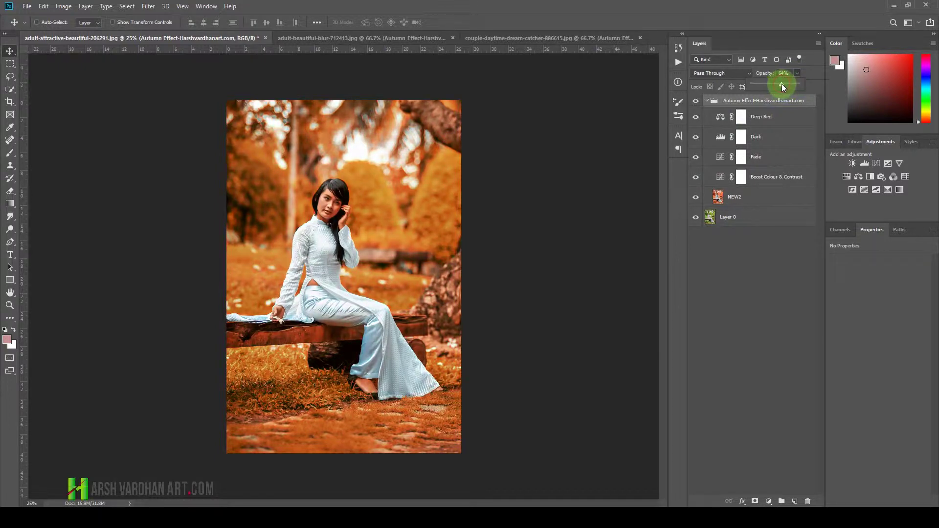
left_click(706, 100)
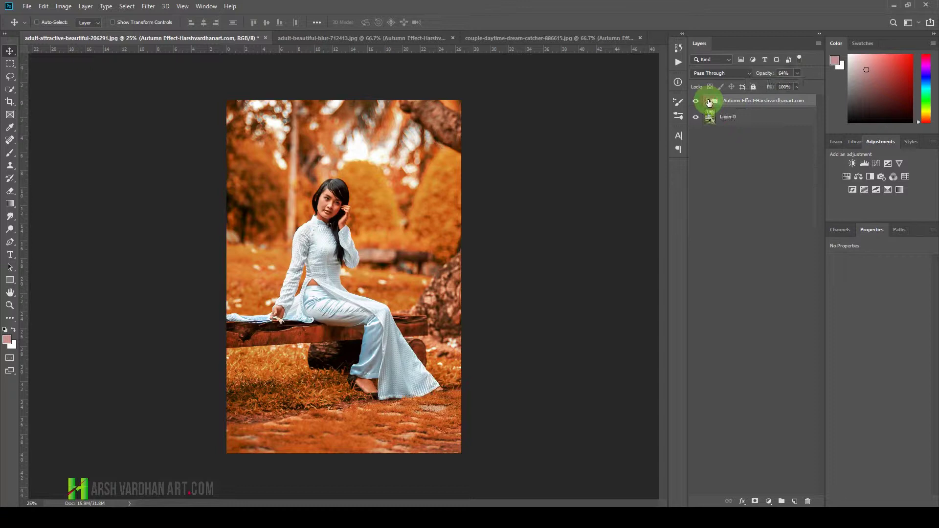